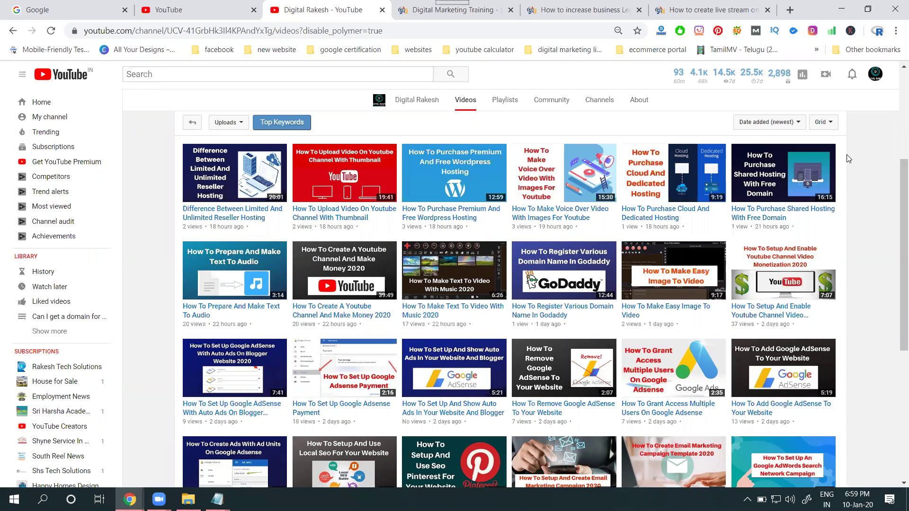
- View the southreelnews pages with embedded videos on LinkedIn business leads and on creating a YouTube live stream
{"action": "left_click", "coordinate": [586, 10]}
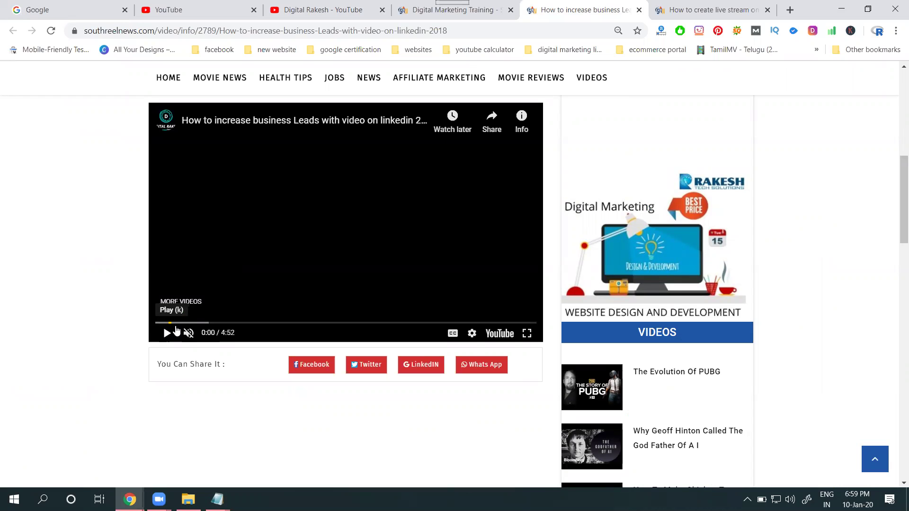
{"action": "left_click", "coordinate": [684, 10]}
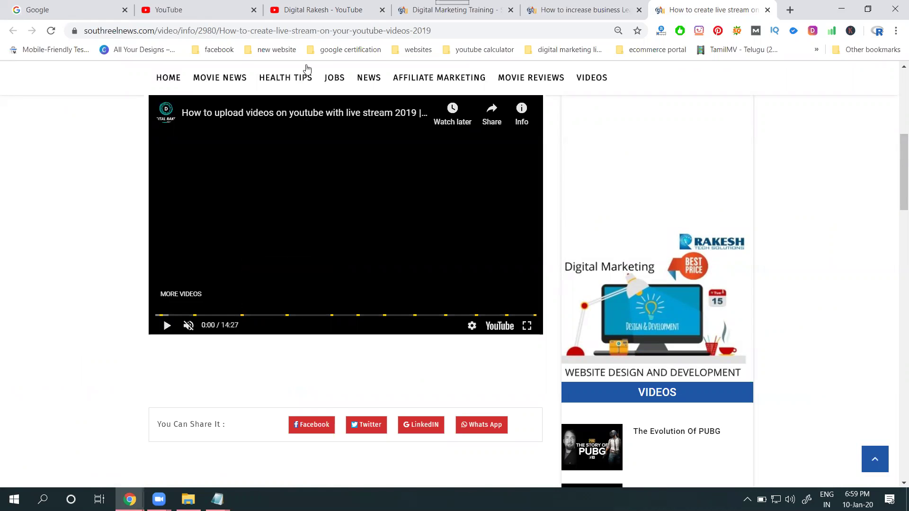
- Open the channel's video "Difference Between Limited And Unlimited Reseller Hosting" in a new tab, skip its ad and pause playback
{"action": "left_click", "coordinate": [314, 10]}
{"action": "right_click", "coordinate": [273, 169]}
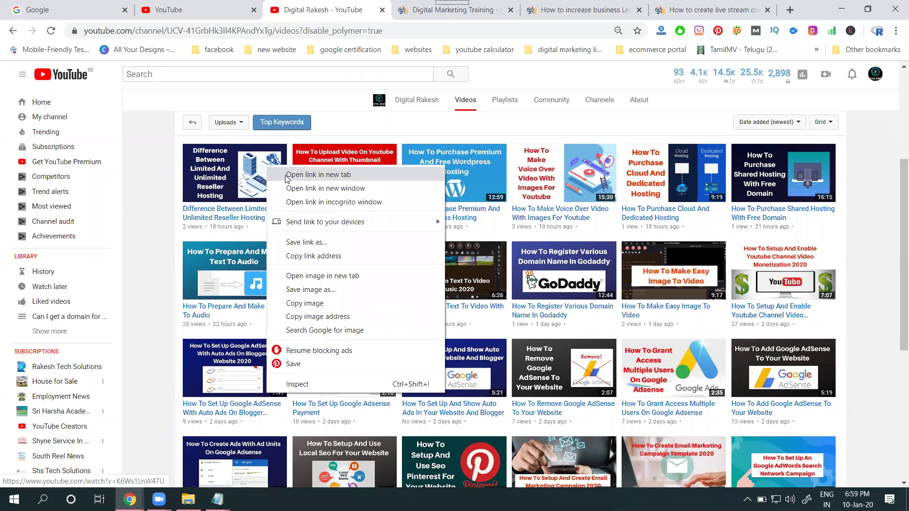
{"action": "left_click", "coordinate": [277, 174]}
{"action": "left_click", "coordinate": [367, 10]}
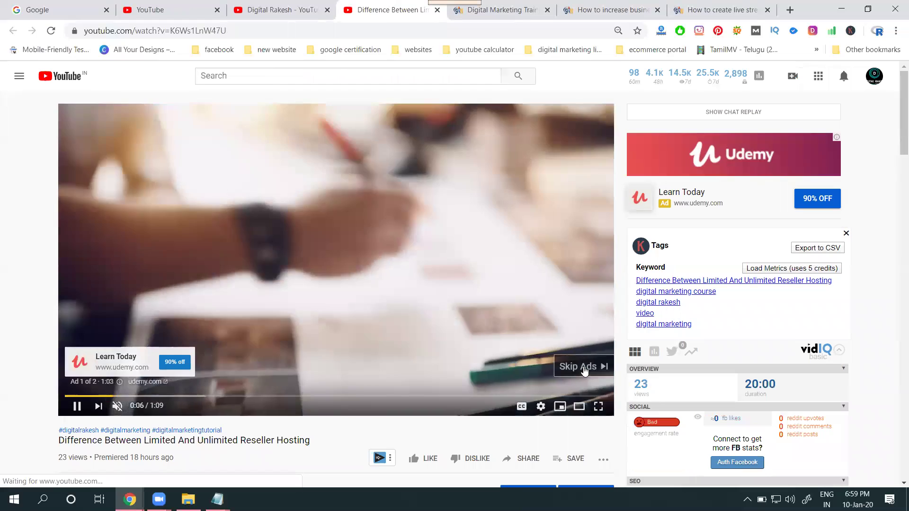
{"action": "left_click", "coordinate": [583, 368]}
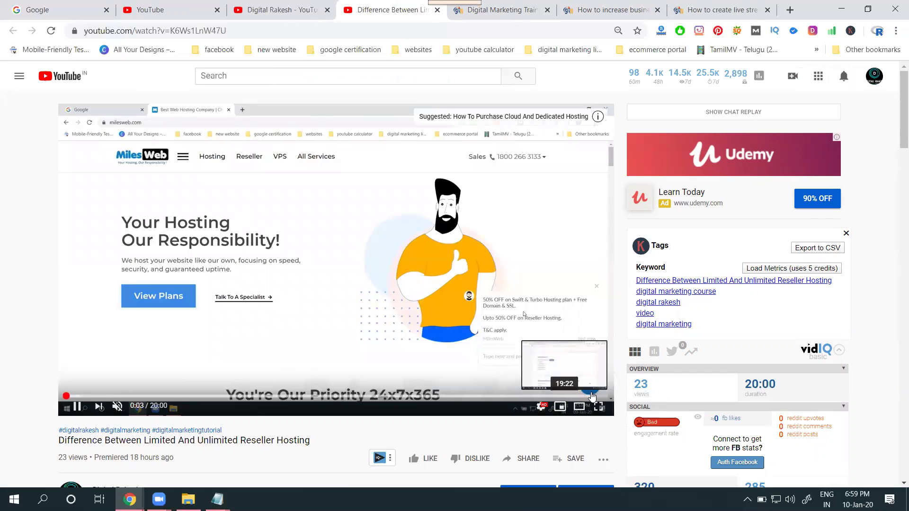
{"action": "left_click", "coordinate": [68, 410]}
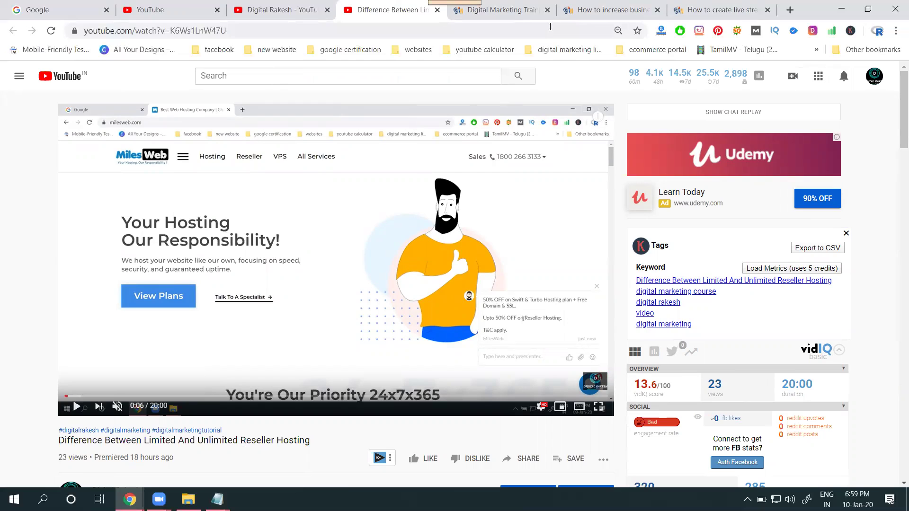
- Play the embedded live stream tutorial on the southreelnews page and compare its ads with the reseller hosting video's page
{"action": "left_click", "coordinate": [714, 10]}
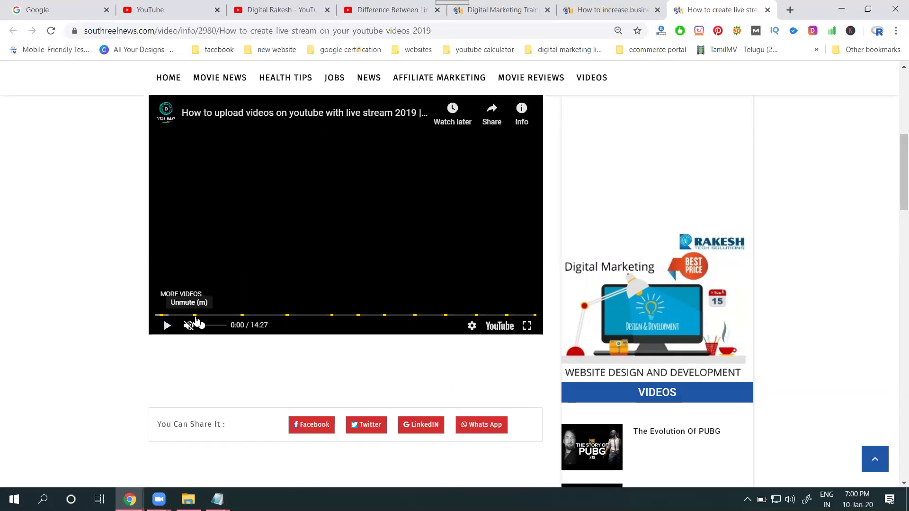
{"action": "left_click", "coordinate": [167, 326]}
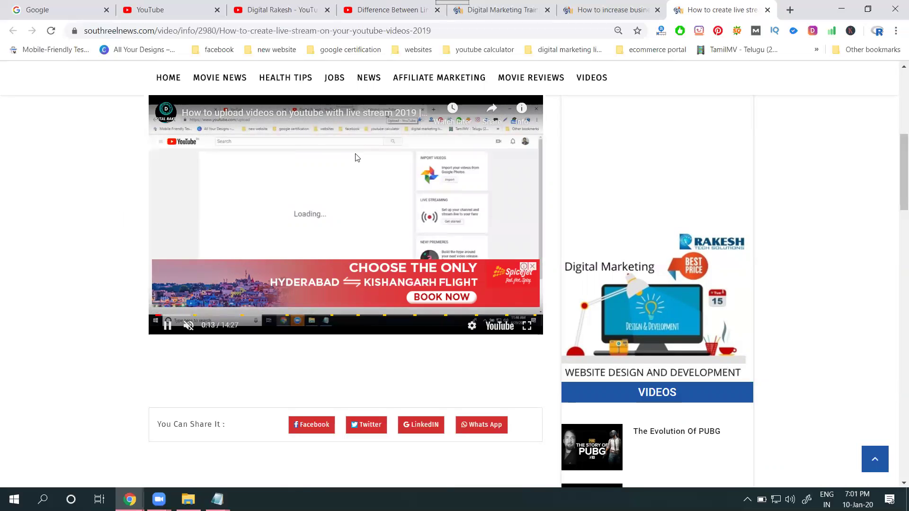
{"action": "left_click", "coordinate": [393, 9]}
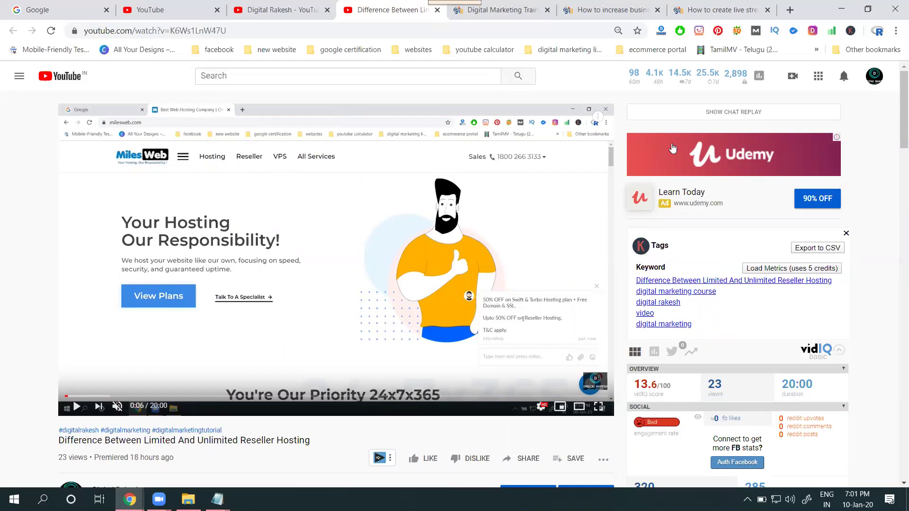
{"action": "left_click", "coordinate": [684, 12]}
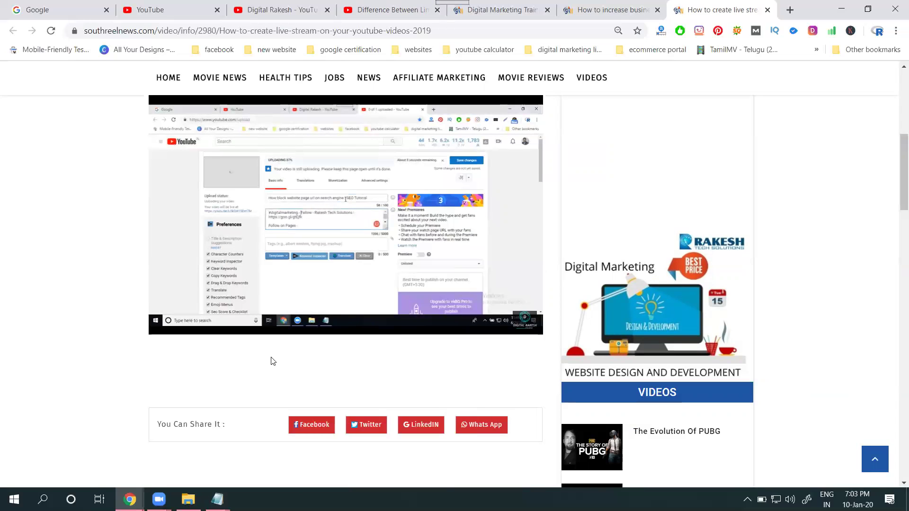
{"action": "scroll", "coordinate": [301, 302], "scroll_direction": "down", "scroll_amount": 1}
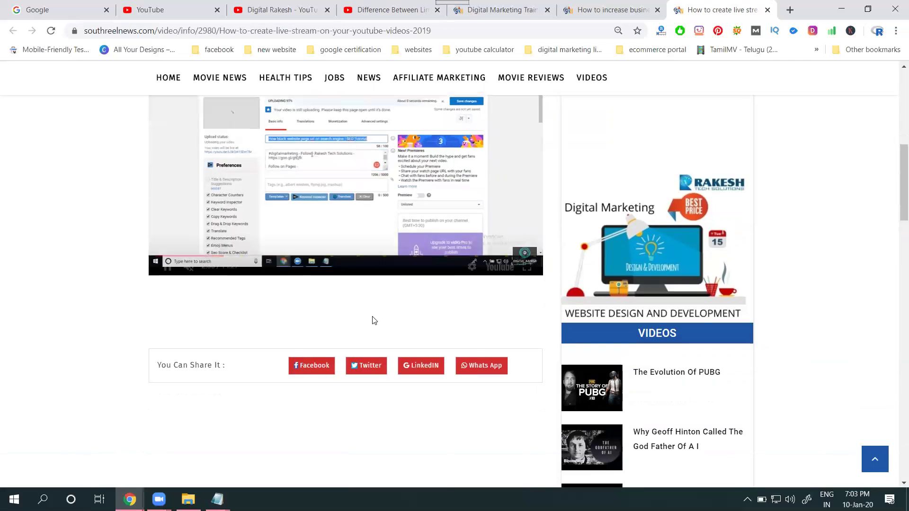
- Open the "Difference Between Limited And Unlimited Reseller Hosting" video for editing from its watch page
{"action": "left_click", "coordinate": [303, 6]}
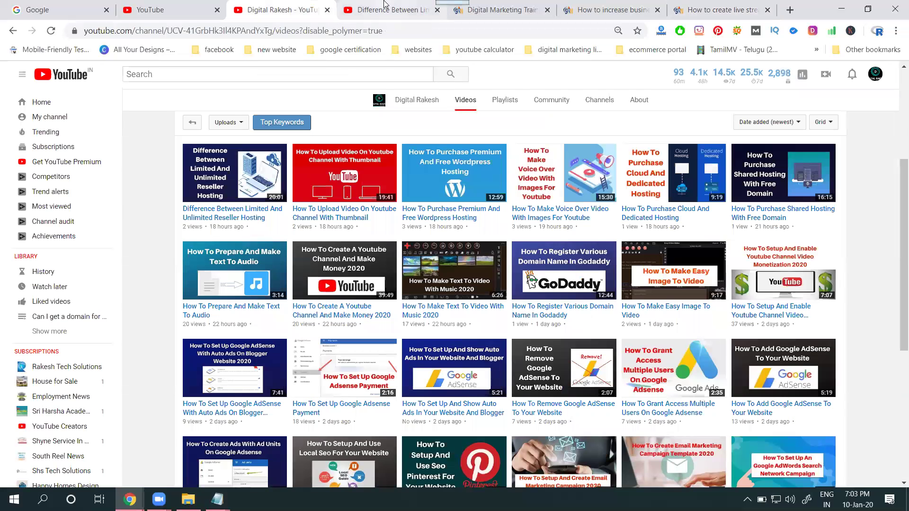
{"action": "left_click", "coordinate": [388, 9]}
{"action": "scroll", "coordinate": [509, 378], "scroll_direction": "down", "scroll_amount": 4}
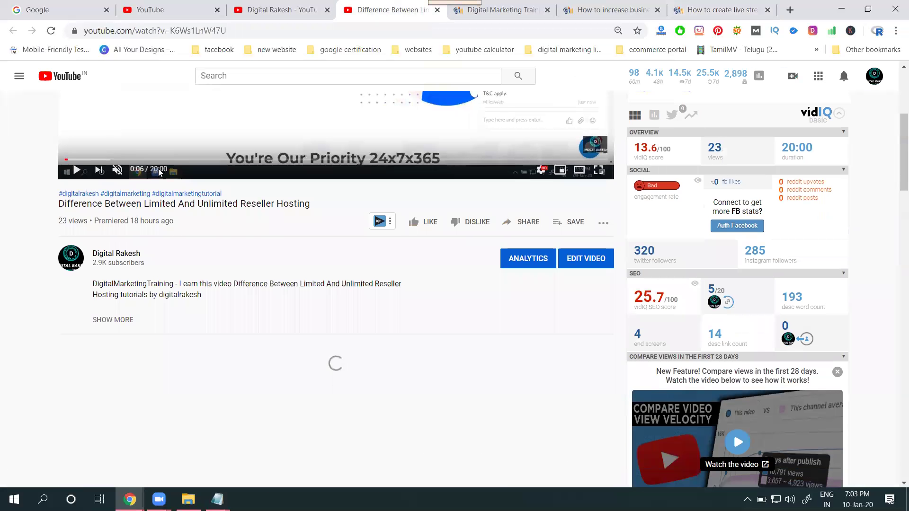
{"action": "left_click", "coordinate": [579, 259]}
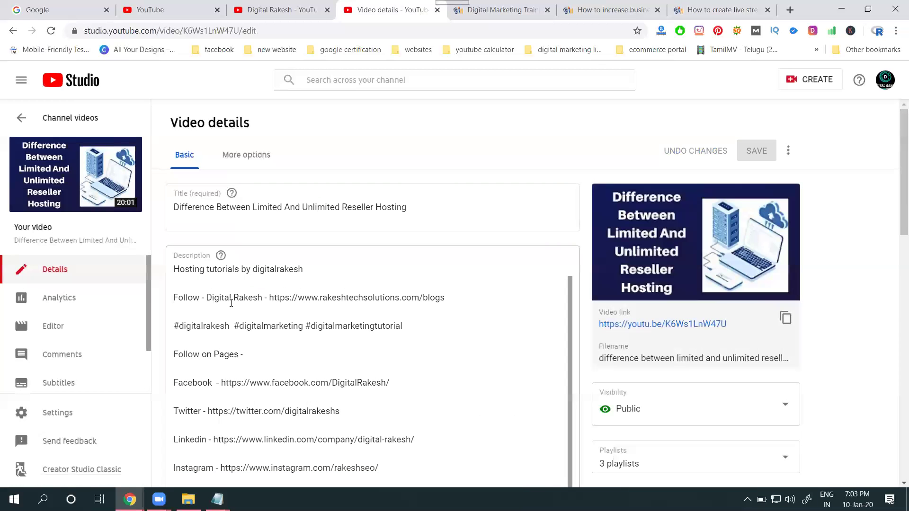
- Switch the reseller hosting video's editor to Creator Studio Classic, submitting "Other" as the reason
{"action": "scroll", "coordinate": [104, 350], "scroll_direction": "down", "scroll_amount": 3}
{"action": "left_click", "coordinate": [88, 470]}
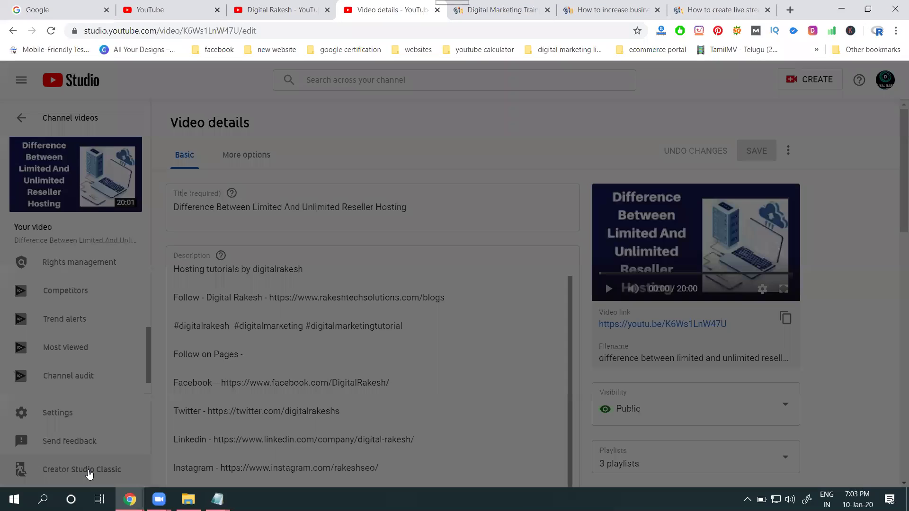
{"action": "left_click", "coordinate": [303, 330]}
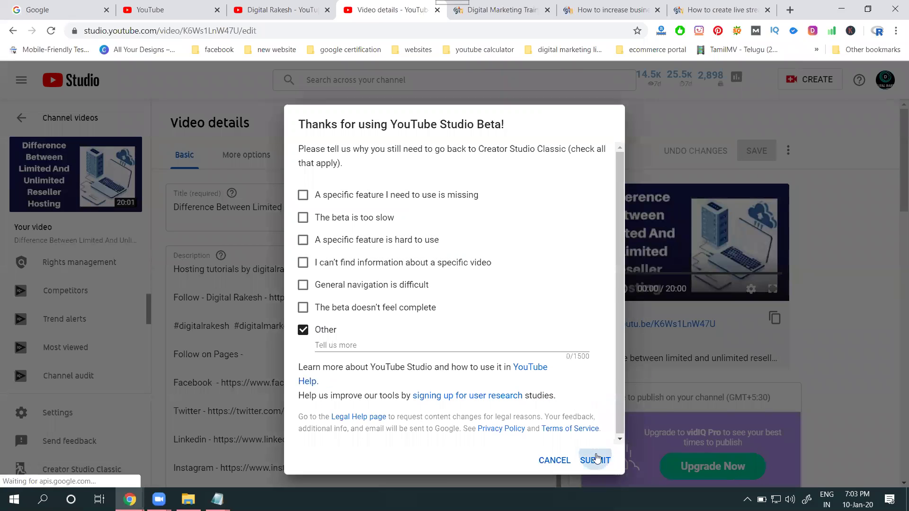
{"action": "left_click", "coordinate": [595, 454]}
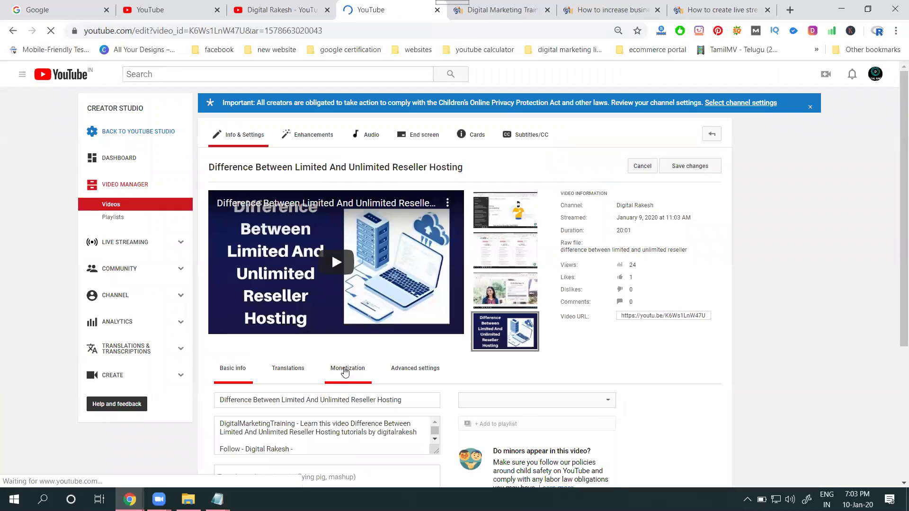
- In the reseller hosting video's monetization settings, insert ad breaks at 5:34 and 14:30
{"action": "left_click", "coordinate": [345, 373]}
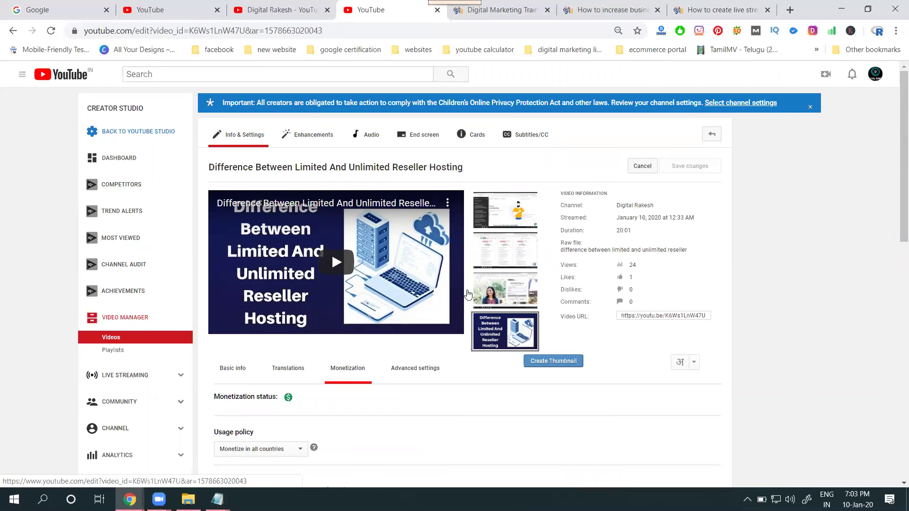
{"action": "scroll", "coordinate": [468, 295], "scroll_direction": "down", "scroll_amount": 7}
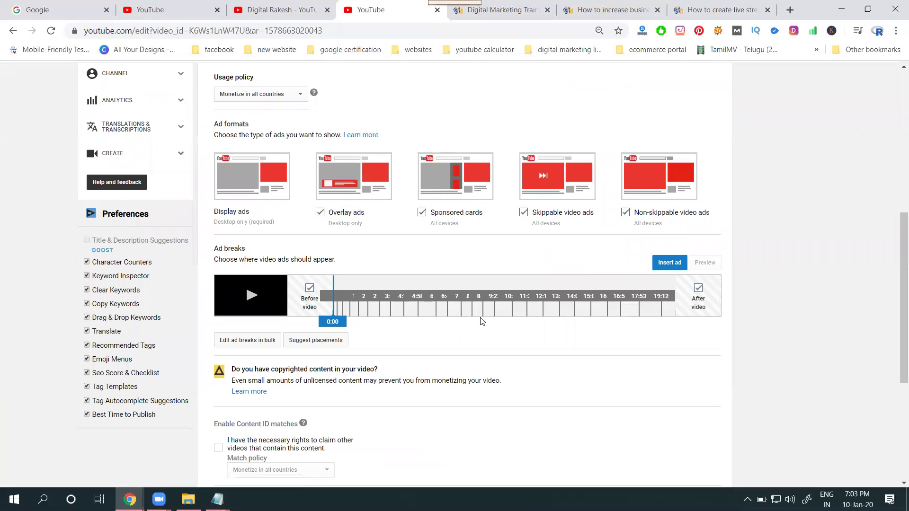
{"action": "left_click_drag", "start_coordinate": [417, 321], "coordinate": [427, 321]}
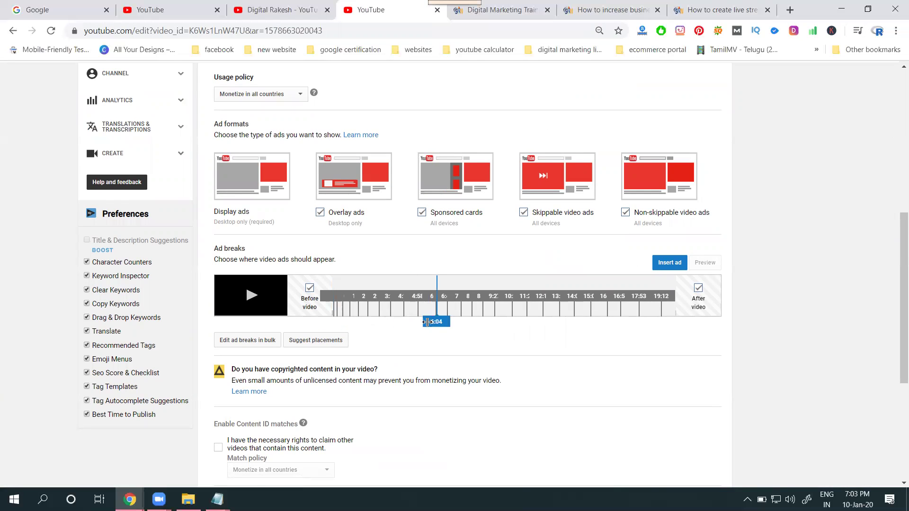
{"action": "left_click", "coordinate": [665, 267]}
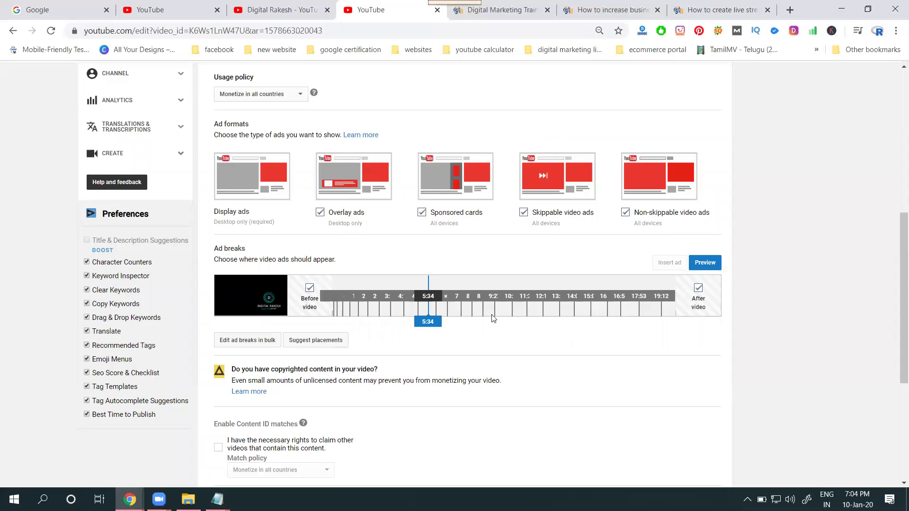
{"action": "left_click_drag", "start_coordinate": [428, 322], "coordinate": [586, 322]}
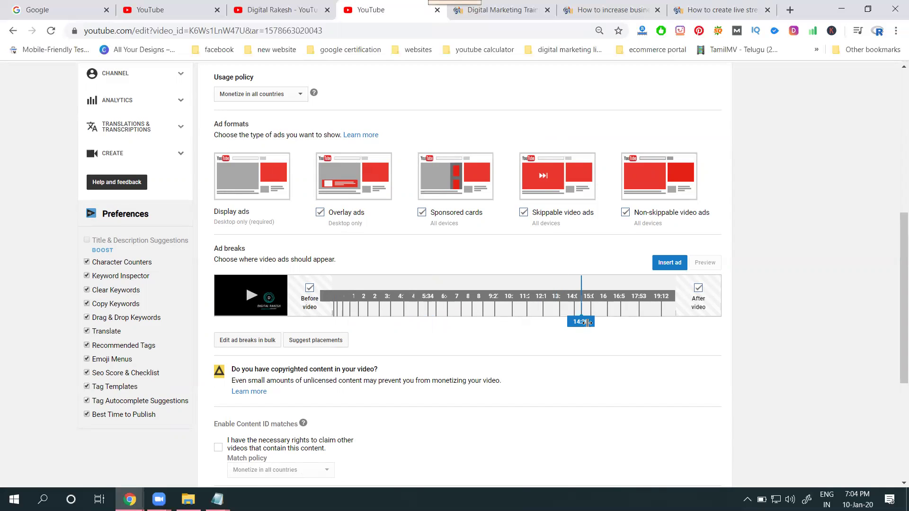
{"action": "left_click", "coordinate": [666, 263]}
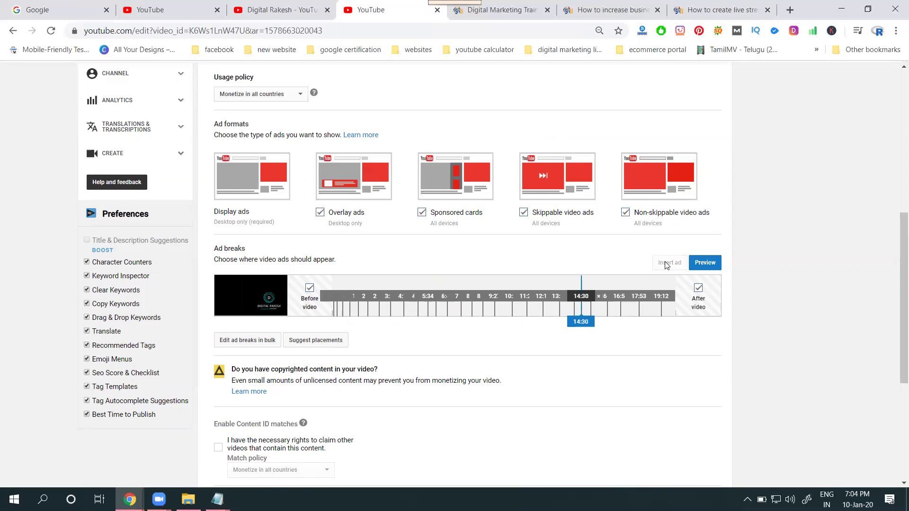
- Open the channel's video "How To Prepare And Make Text To Audio" in a new tab and view its watch page
{"action": "left_click", "coordinate": [271, 8]}
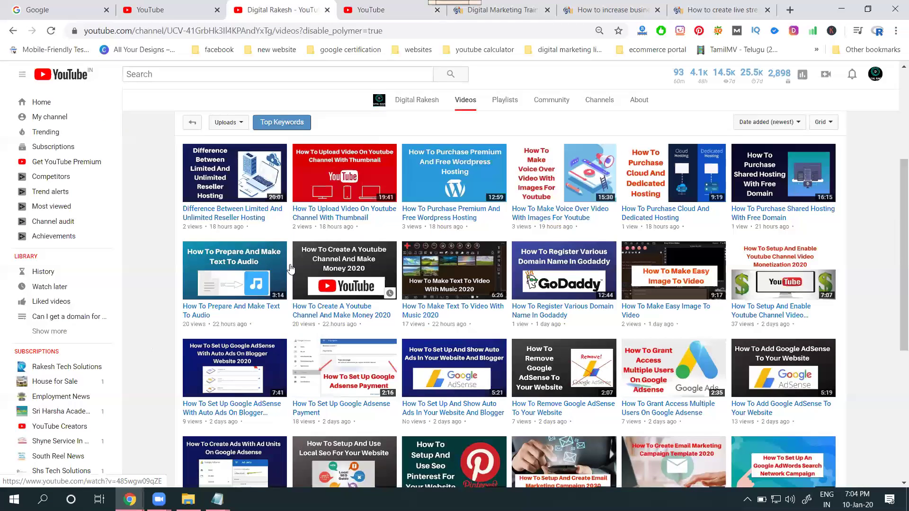
{"action": "right_click", "coordinate": [249, 259]}
{"action": "left_click", "coordinate": [284, 266]}
{"action": "left_click", "coordinate": [340, 14]}
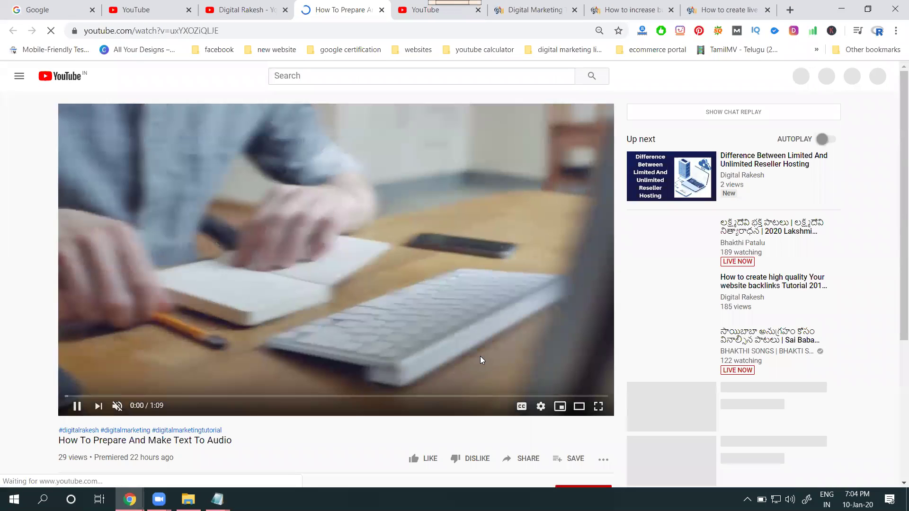
{"action": "scroll", "coordinate": [560, 332], "scroll_direction": "down", "scroll_amount": 4}
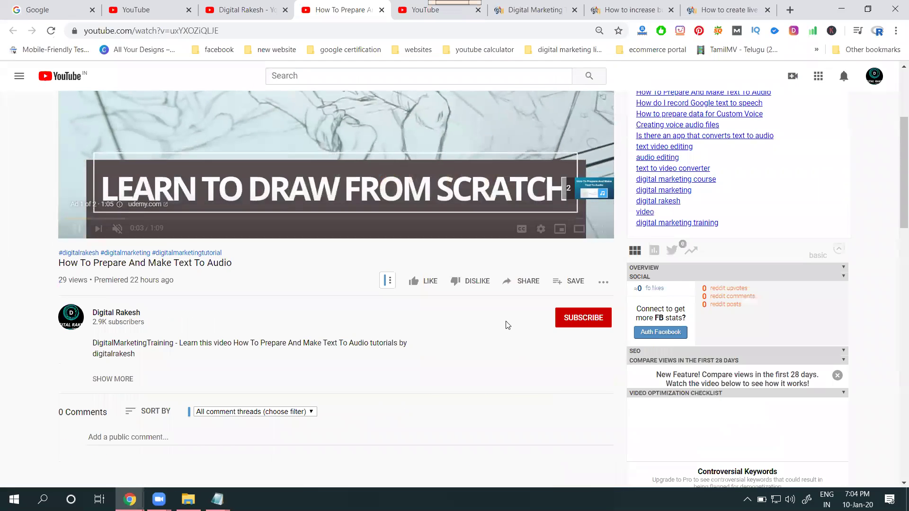
{"action": "scroll", "coordinate": [508, 325], "scroll_direction": "down", "scroll_amount": 1}
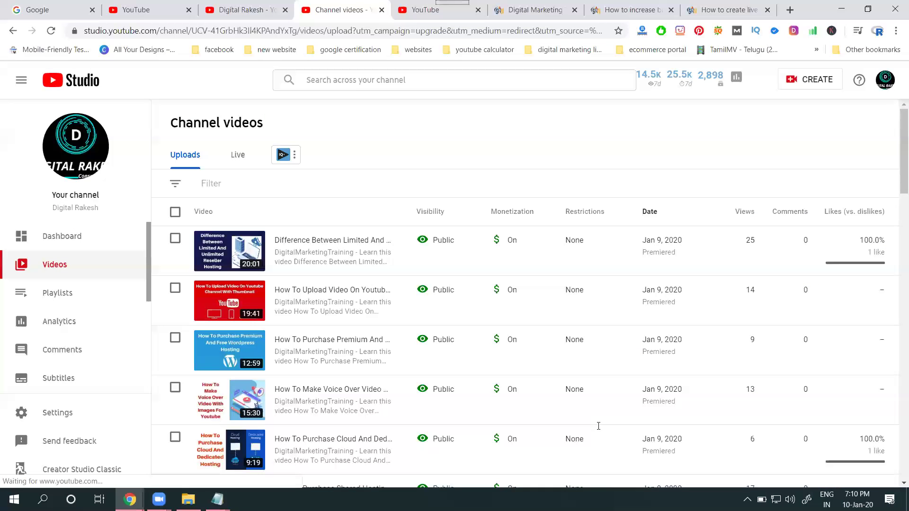
- Open the details of "How To Purchase Cloud And Dedicated Hosting" from the channel videos and review them down to the tags
{"action": "scroll", "coordinate": [274, 260], "scroll_direction": "down", "scroll_amount": 5}
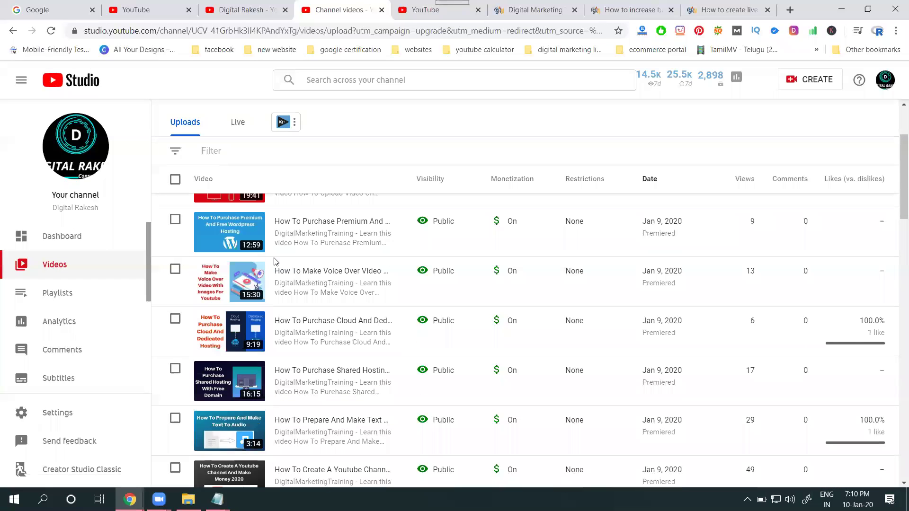
{"action": "scroll", "coordinate": [274, 260], "scroll_direction": "up", "scroll_amount": 1}
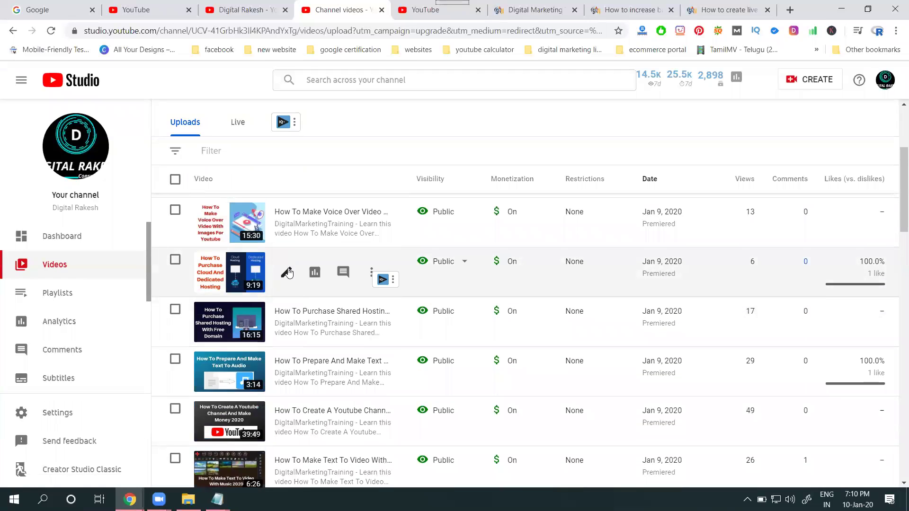
{"action": "left_click", "coordinate": [287, 273]}
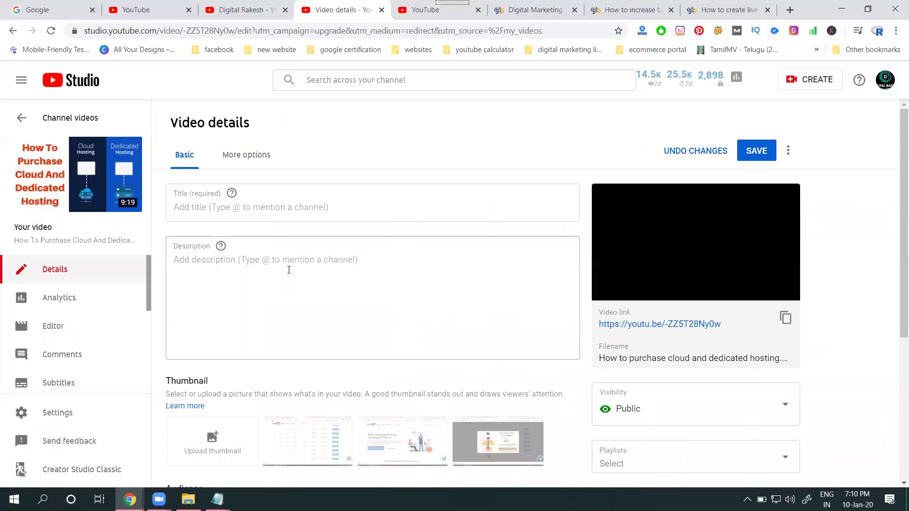
{"action": "scroll", "coordinate": [441, 277], "scroll_direction": "down", "scroll_amount": 1}
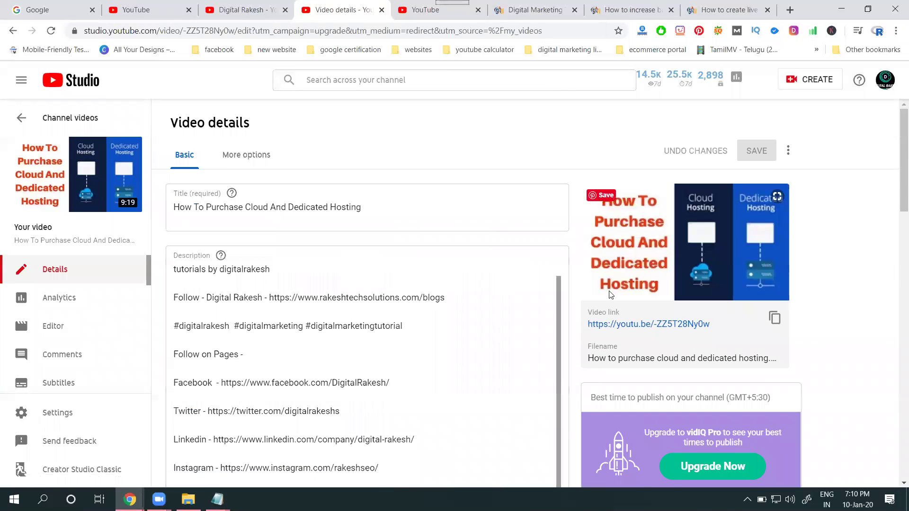
{"action": "scroll", "coordinate": [621, 290], "scroll_direction": "down", "scroll_amount": 10}
{"action": "scroll", "coordinate": [621, 290], "scroll_direction": "down", "scroll_amount": 9}
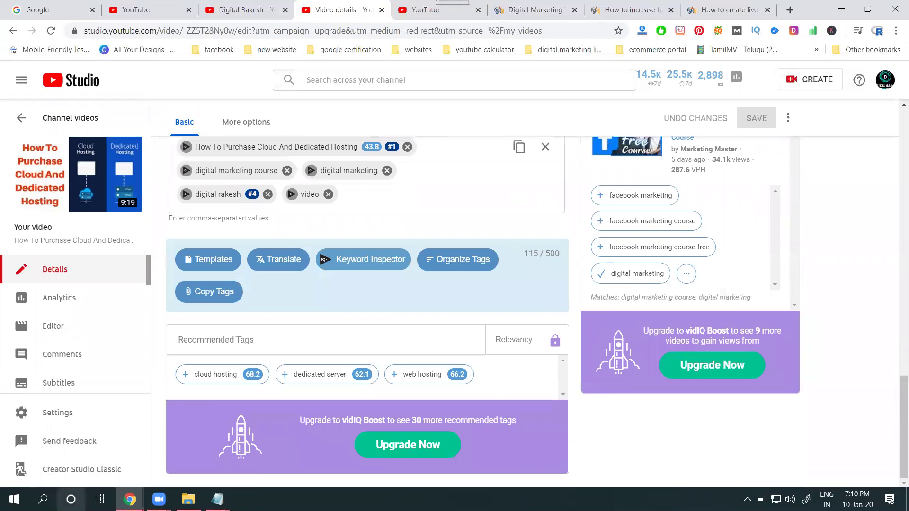
- Open the cloud and dedicated hosting video in Creator Studio Classic, giving "Other" as the reason for leaving the beta
{"action": "left_click", "coordinate": [67, 470]}
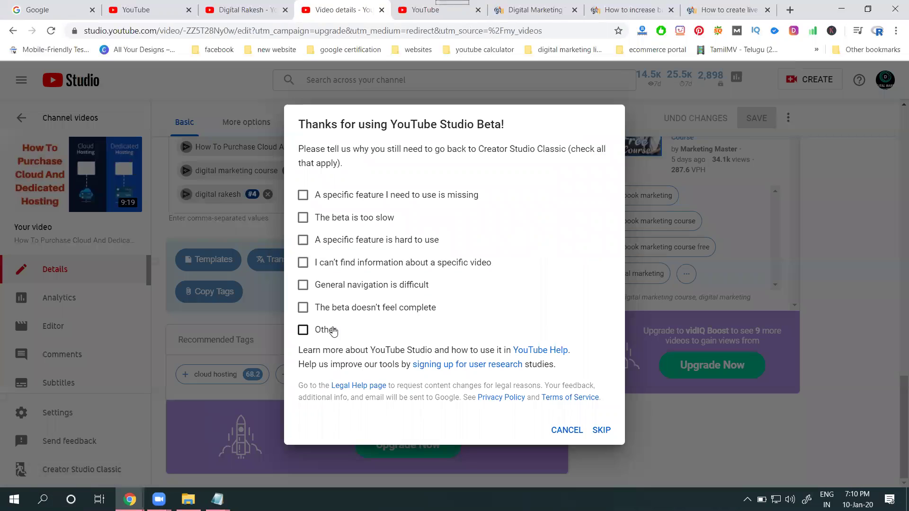
{"action": "left_click", "coordinate": [304, 330]}
{"action": "left_click", "coordinate": [597, 459]}
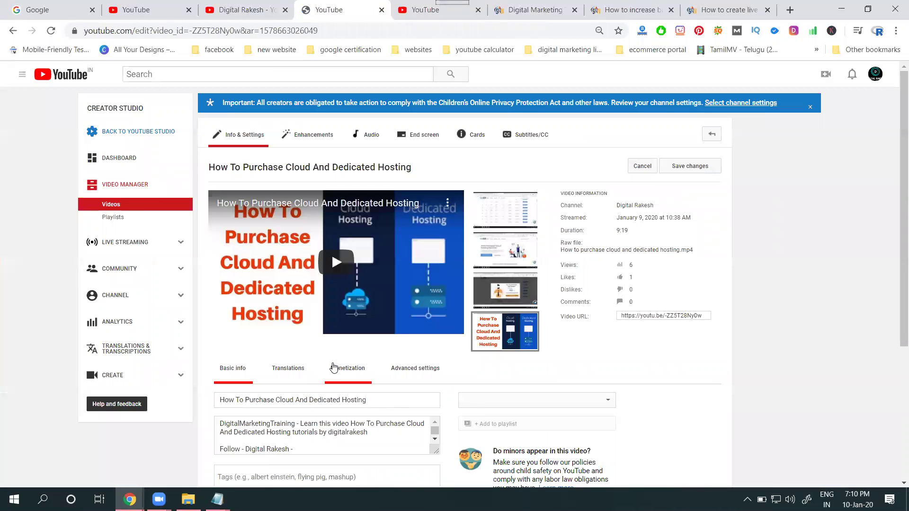
- Examine the monetization settings of the cloud and dedicated hosting video, including its ad formats and whether ad breaks are offered
{"action": "left_click", "coordinate": [348, 367]}
{"action": "scroll", "coordinate": [727, 279], "scroll_direction": "down", "scroll_amount": 6}
{"action": "scroll", "coordinate": [726, 279], "scroll_direction": "down", "scroll_amount": 4}
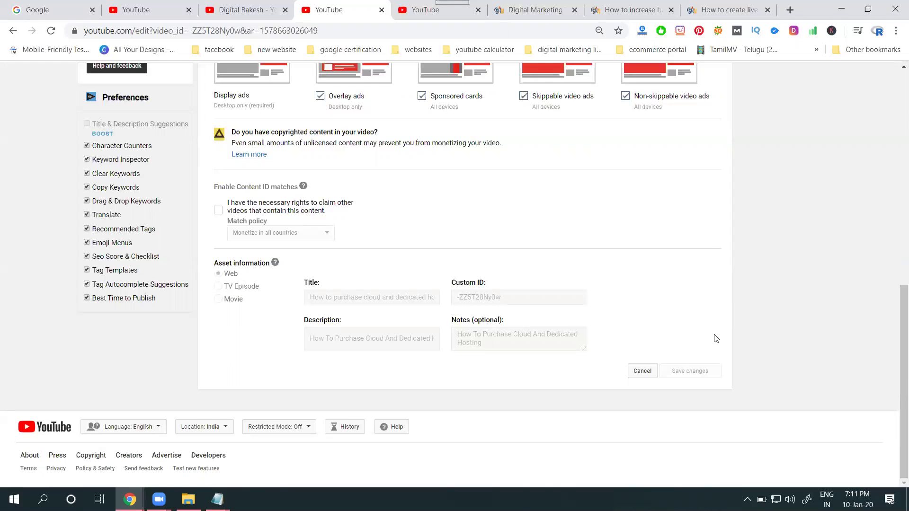
{"action": "scroll", "coordinate": [351, 169], "scroll_direction": "up", "scroll_amount": 5}
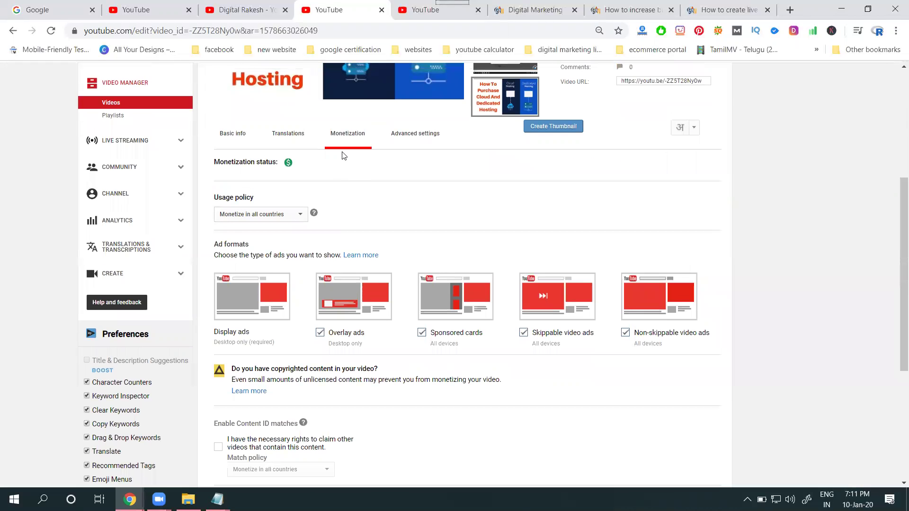